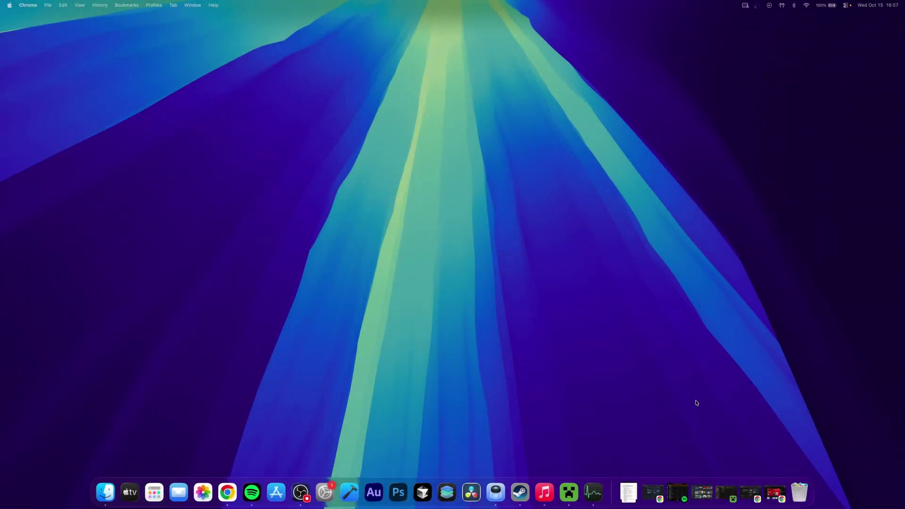
Step: In Chrome, go to the Epic Games Store download page offering the macOS launcher installer
{"action": "left_click", "coordinate": [775, 491]}
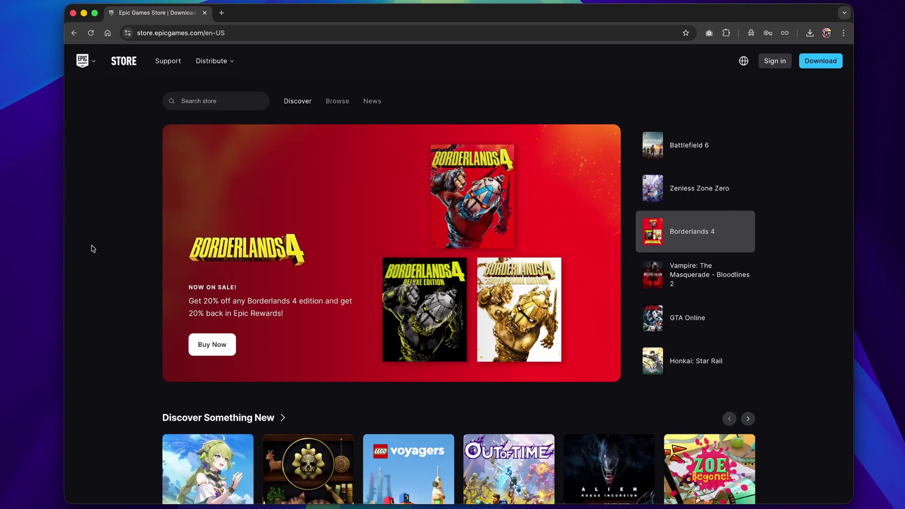
{"action": "left_click", "coordinate": [198, 36]}
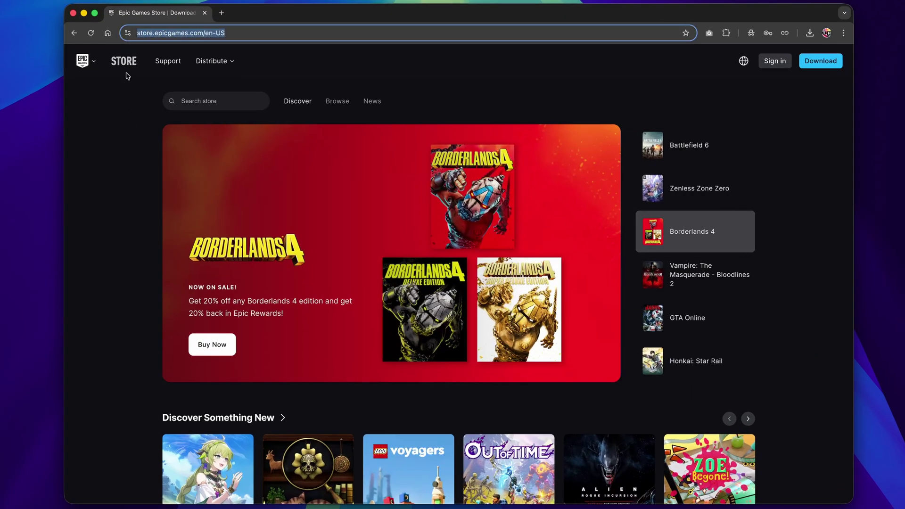
{"action": "left_click", "coordinate": [122, 99]}
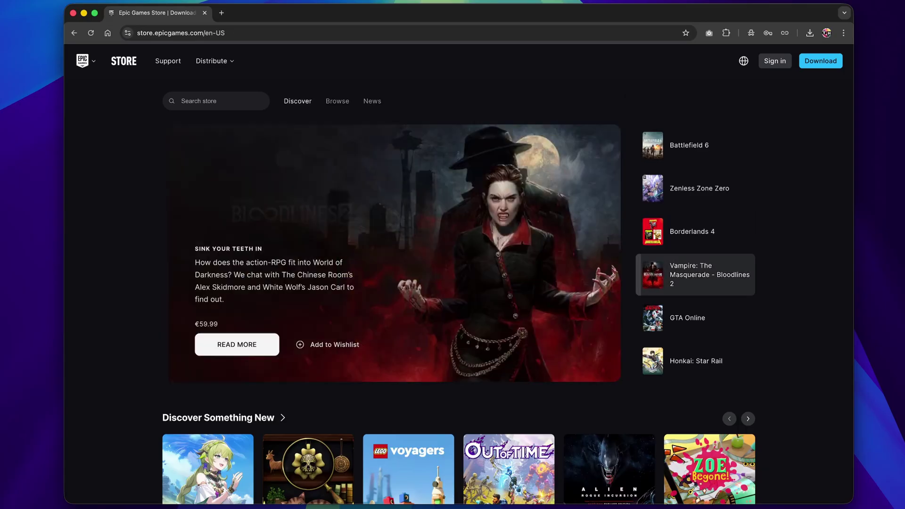
{"action": "left_click", "coordinate": [821, 61]}
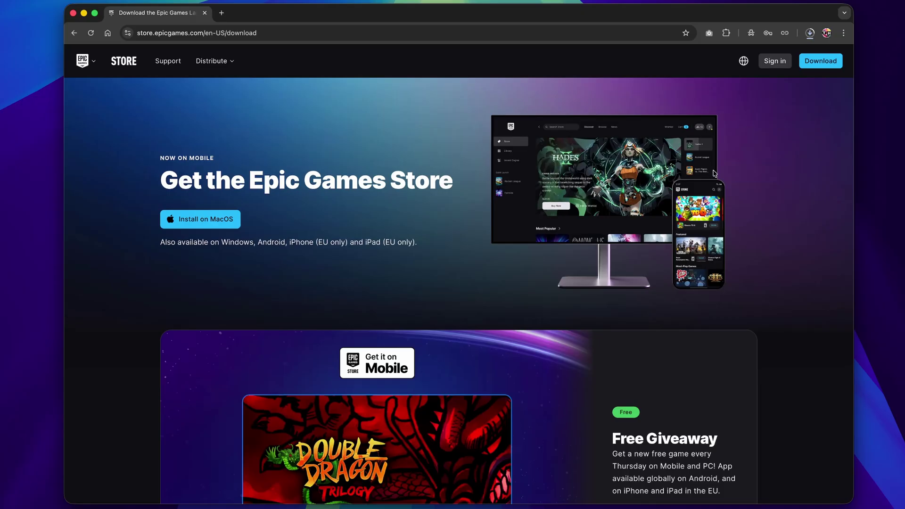
Step: Open the downloaded EpicInstaller disk image and copy Epic Games Launcher into Applications
{"action": "left_click", "coordinate": [810, 33]}
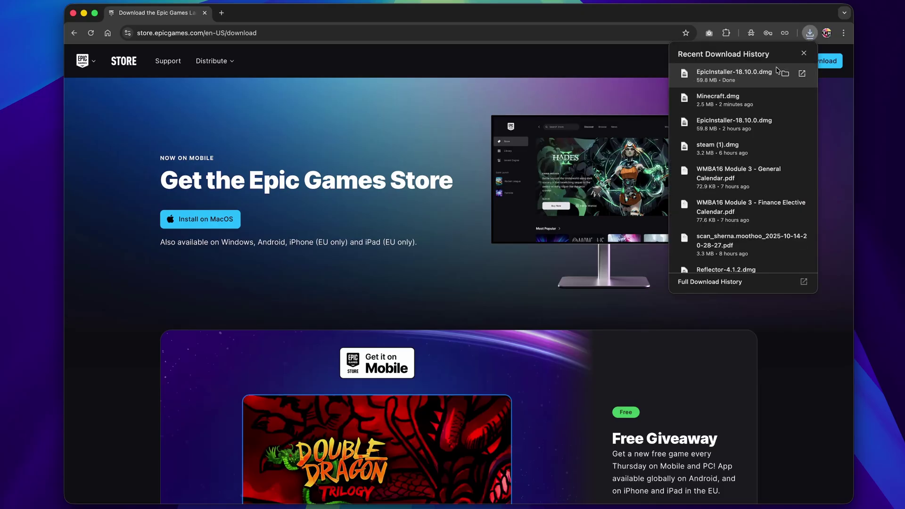
{"action": "left_click", "coordinate": [785, 74]}
{"action": "left_click", "coordinate": [401, 187]}
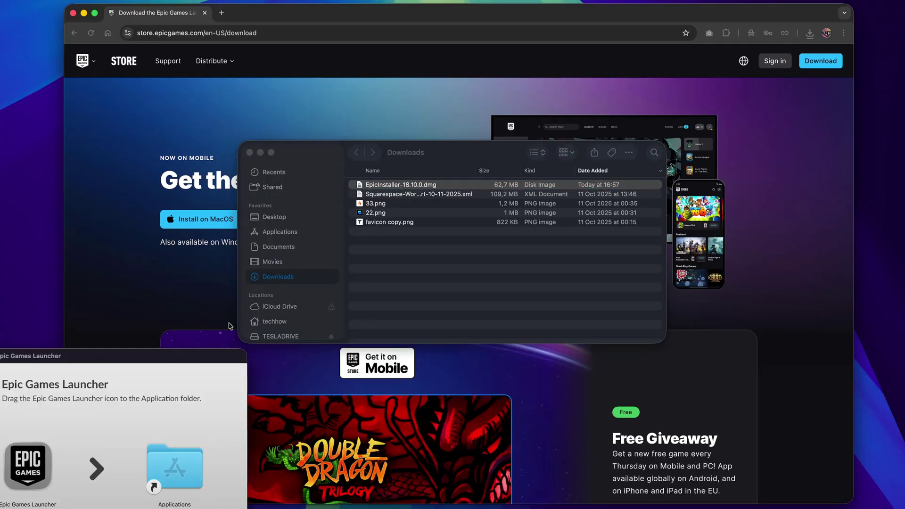
{"action": "left_click_drag", "start_coordinate": [200, 357], "coordinate": [518, 166]}
{"action": "left_click_drag", "start_coordinate": [351, 274], "coordinate": [489, 269]}
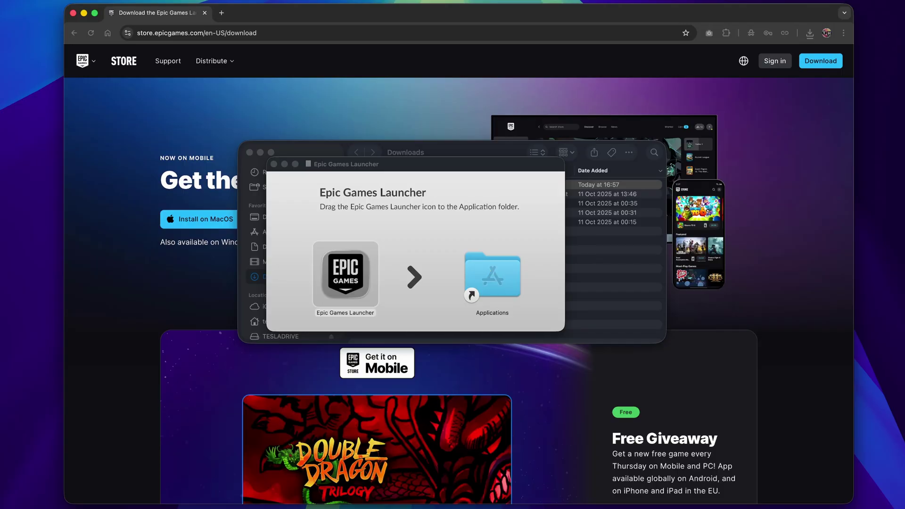
Step: Launch Epic Games Launcher and accept the macOS security prompt to open it
{"action": "left_click", "coordinate": [359, 276]}
{"action": "double_click", "coordinate": [360, 276]}
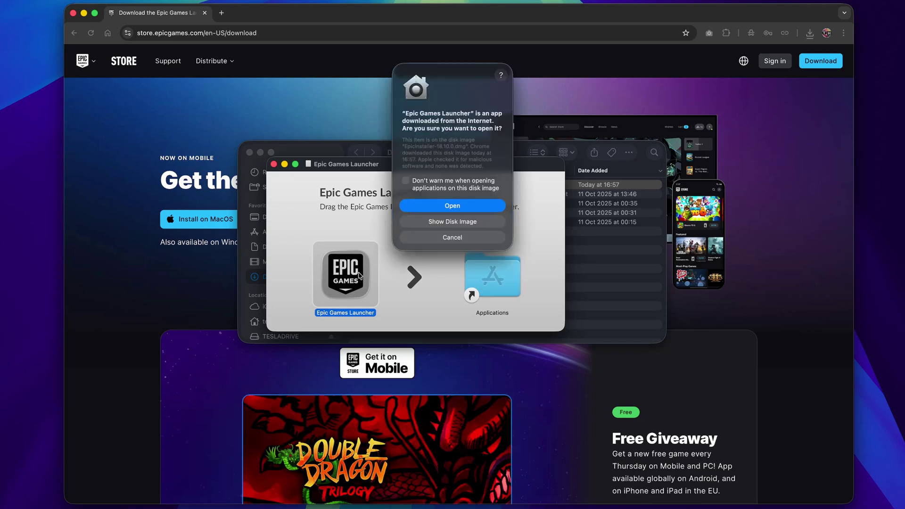
{"action": "left_click", "coordinate": [416, 209]}
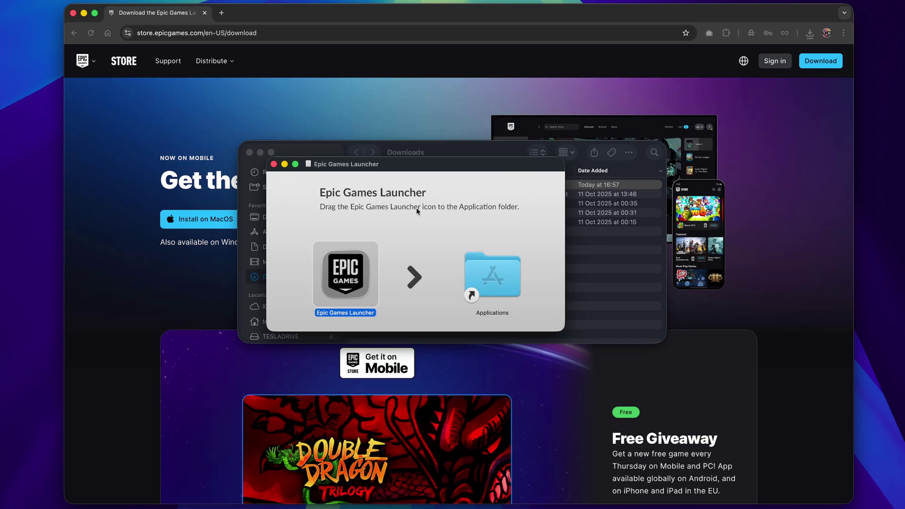
Step: Close the disk image window, minimize Downloads and hide Chrome while the 320.9 MB update downloads
{"action": "left_click", "coordinate": [274, 164]}
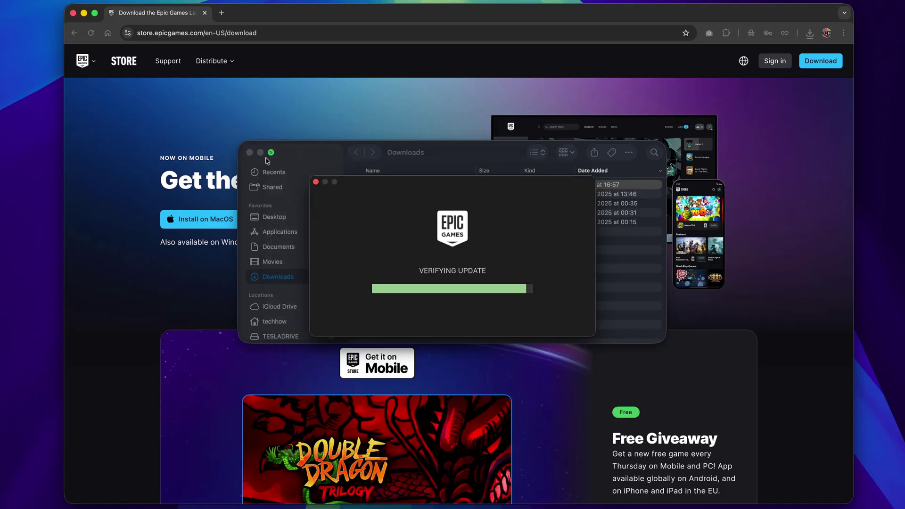
{"action": "left_click", "coordinate": [260, 154]}
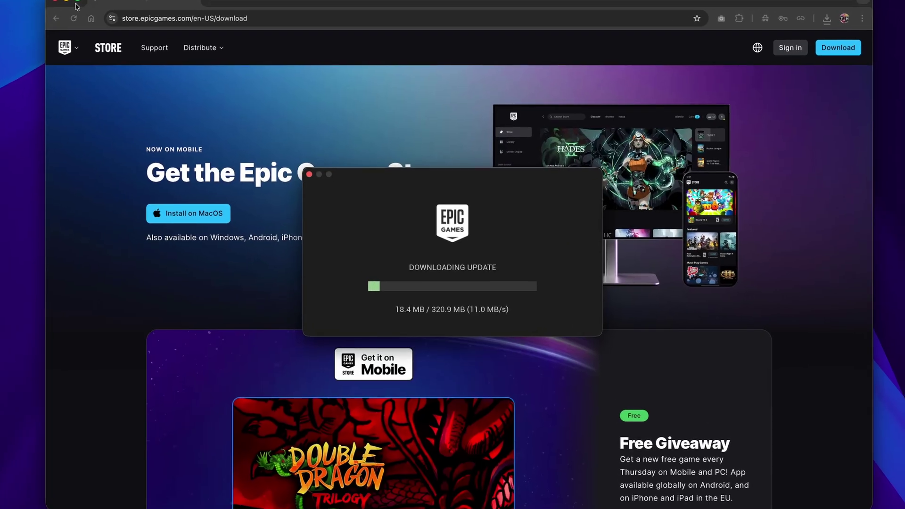
{"action": "key", "text": "super+h"}
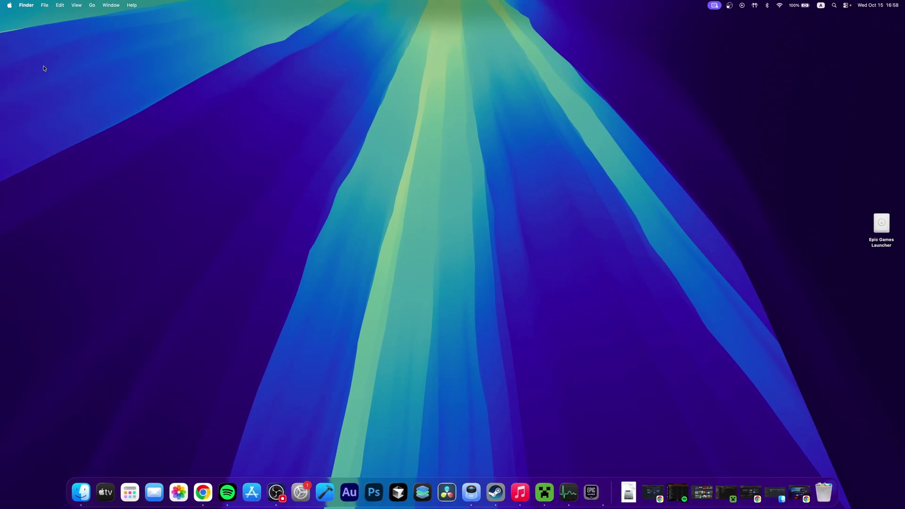
Step: Force quit Epic Games Launcher twice from the Apple menu's Force Quit Applications list
{"action": "left_click", "coordinate": [10, 6]}
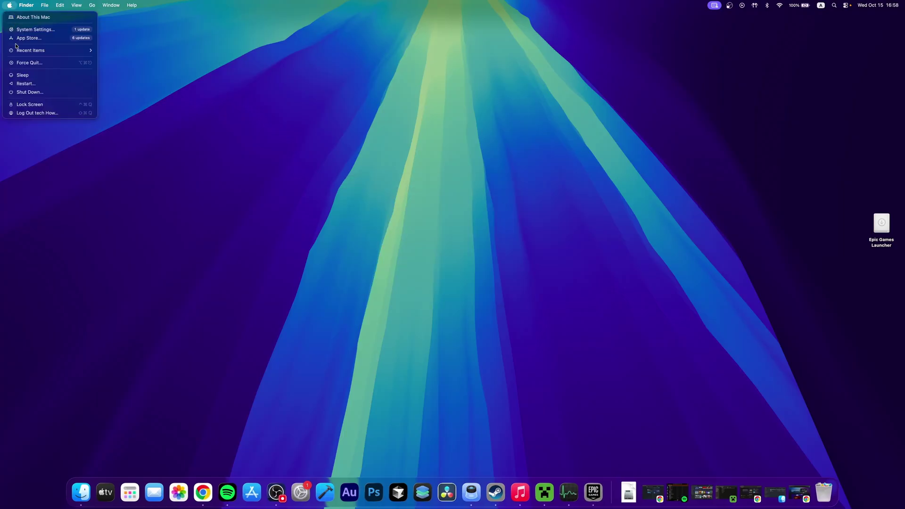
{"action": "left_click", "coordinate": [23, 62]}
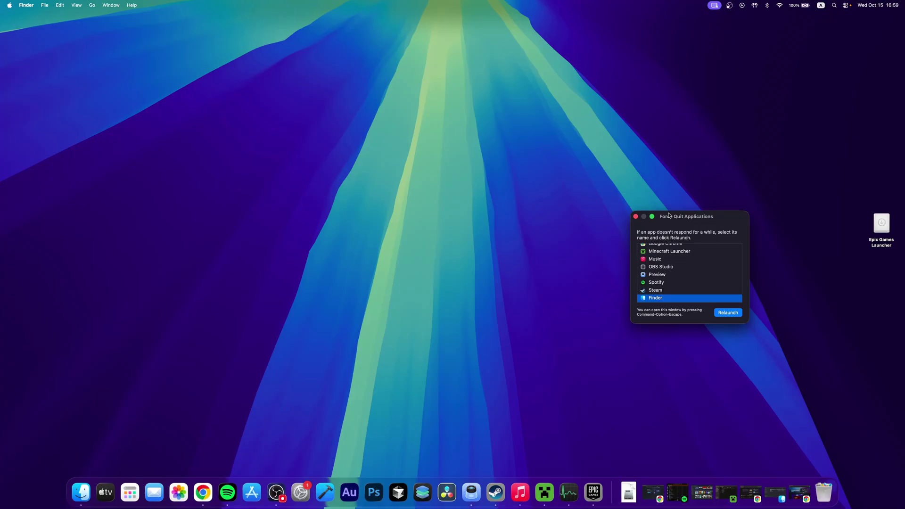
{"action": "left_click_drag", "start_coordinate": [669, 216], "coordinate": [379, 141]}
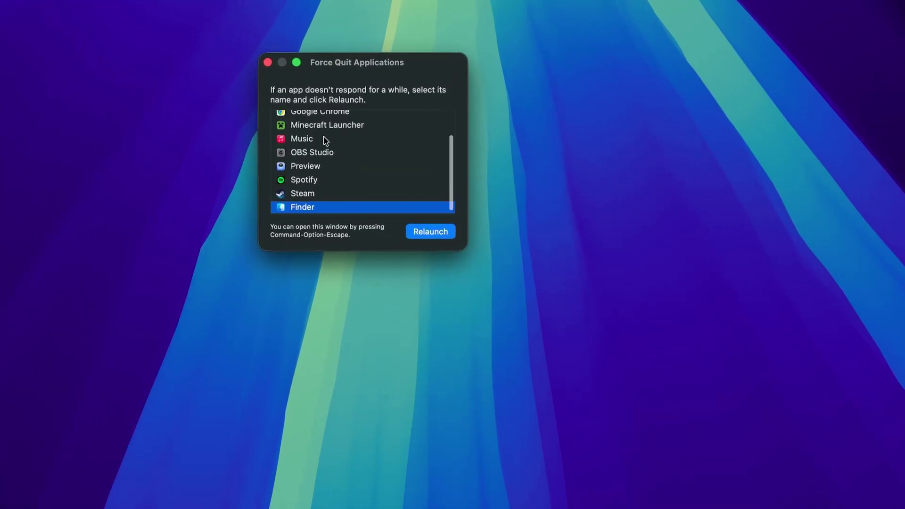
{"action": "scroll", "coordinate": [322, 134], "scroll_direction": "up", "scroll_amount": 2}
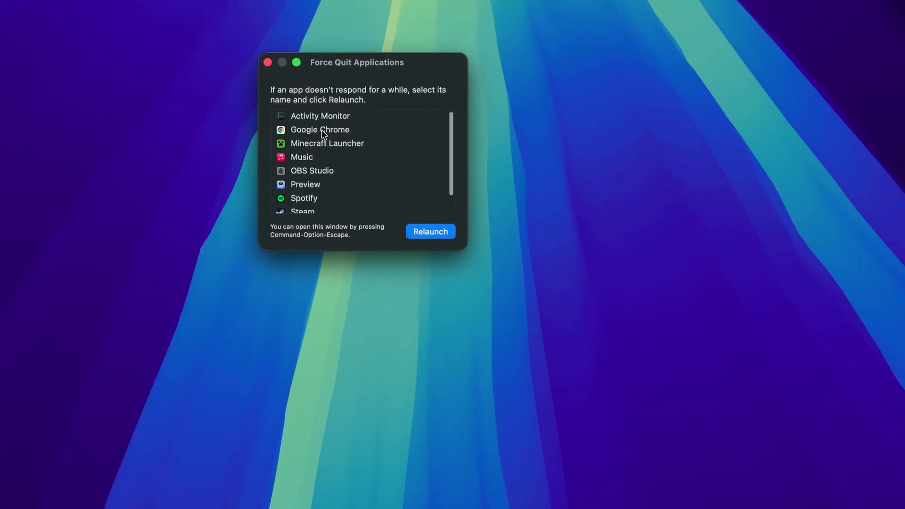
{"action": "left_click", "coordinate": [321, 133]}
{"action": "left_click", "coordinate": [426, 232]}
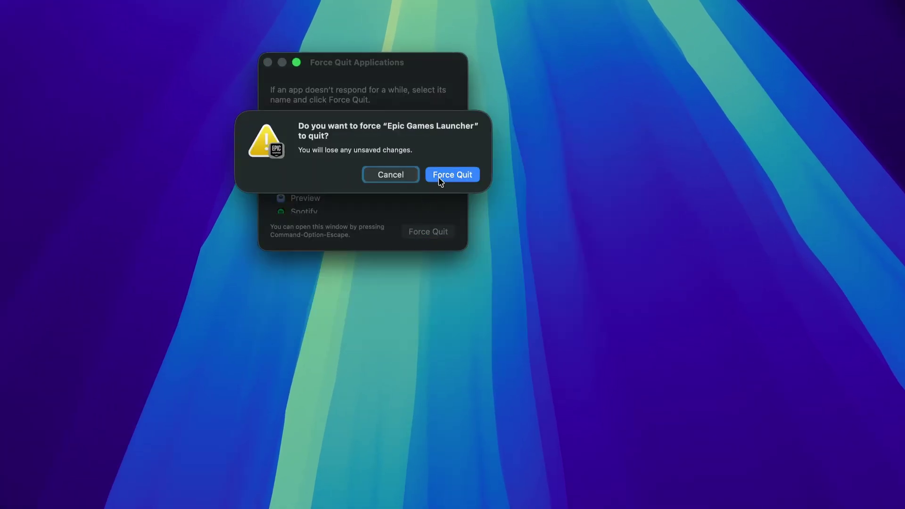
{"action": "left_click", "coordinate": [439, 177]}
{"action": "left_click", "coordinate": [316, 130]}
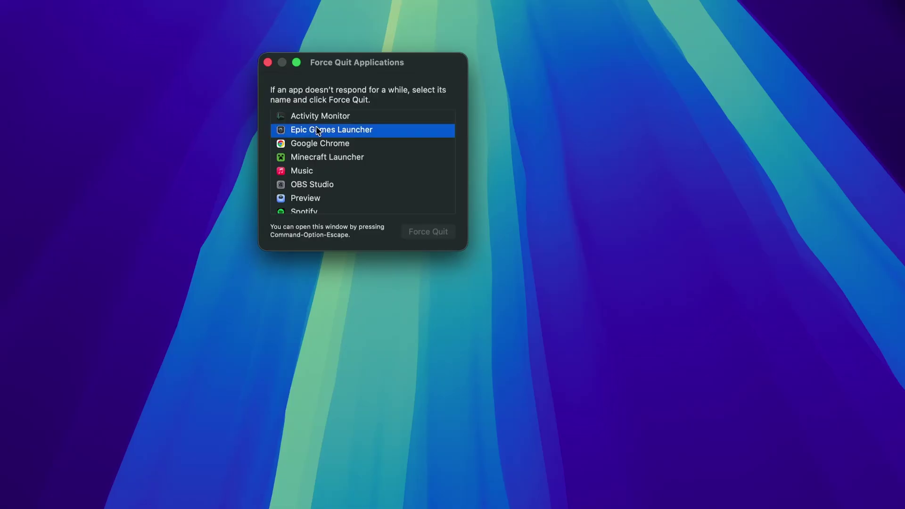
{"action": "left_click", "coordinate": [427, 231]}
{"action": "left_click", "coordinate": [439, 179]}
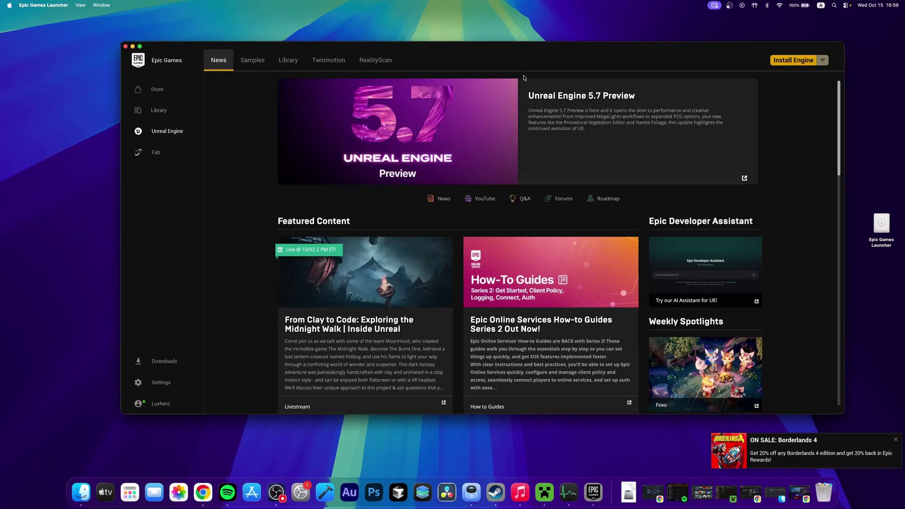
Step: Dismiss the Borderlands 4 sale notification and eject the Epic Games Launcher installer disk
{"action": "left_click", "coordinate": [894, 436]}
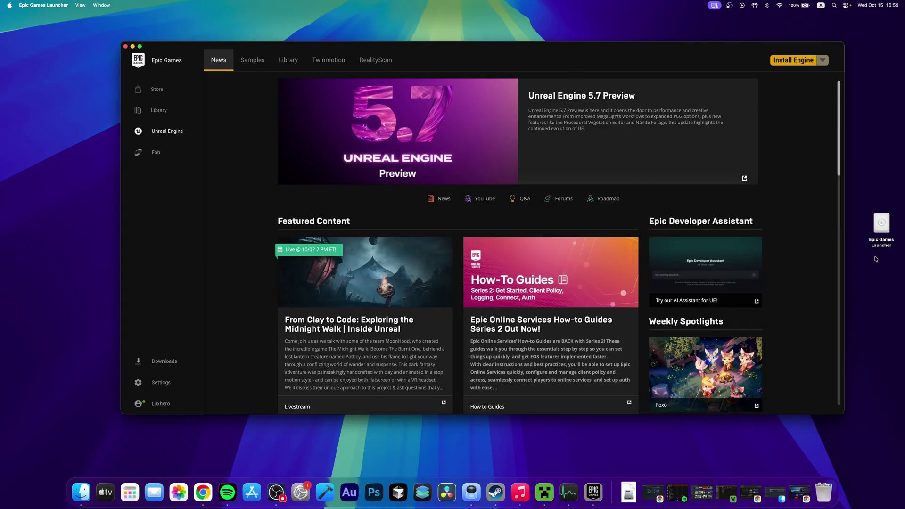
{"action": "left_click_drag", "start_coordinate": [882, 224], "coordinate": [825, 489]}
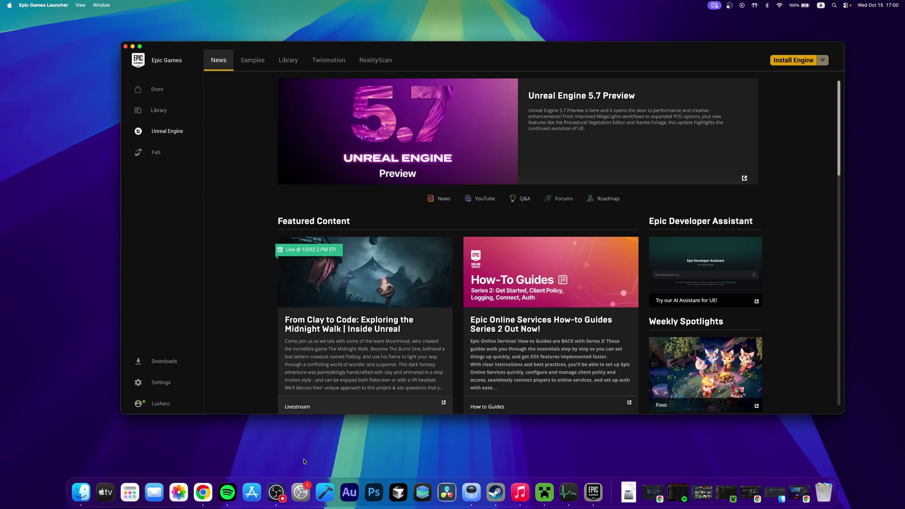
{"action": "left_click", "coordinate": [301, 493]}
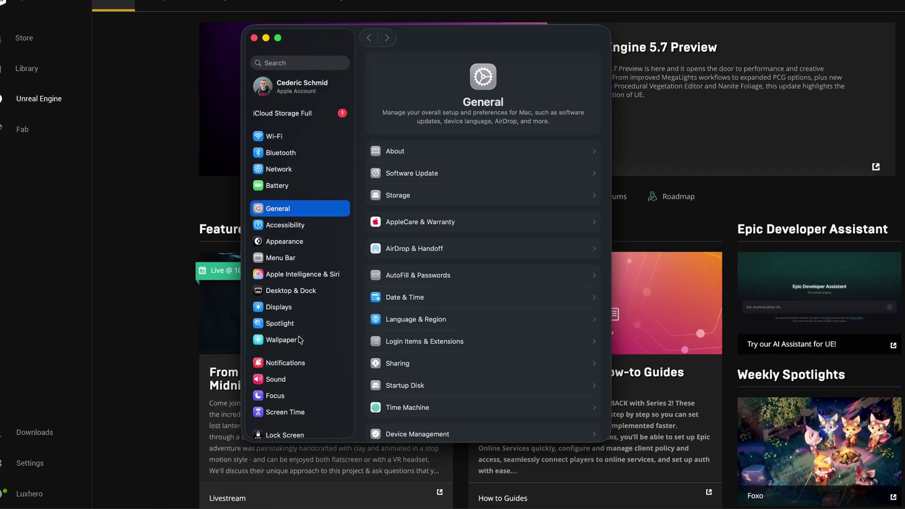
{"action": "left_click", "coordinate": [434, 194]}
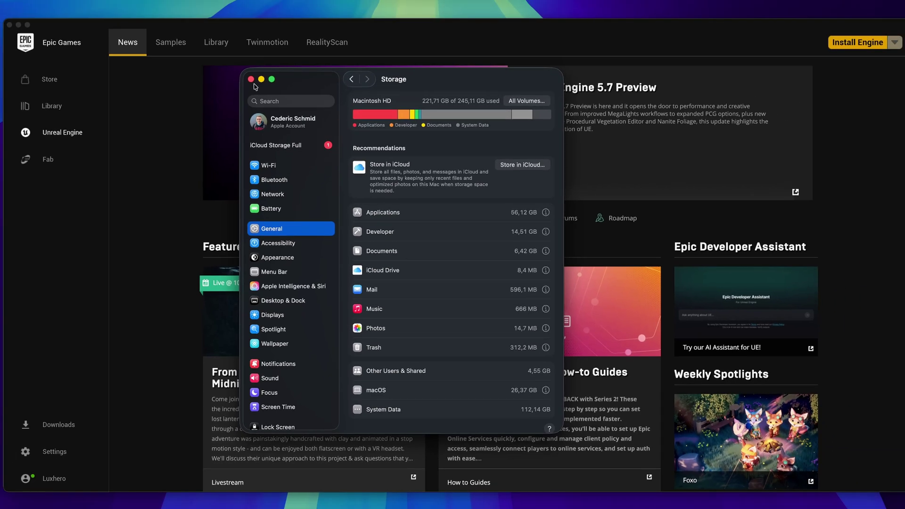
Step: Close System Settings, show the Library without the macOS platform filter, and start installing Absolute Drift
{"action": "left_click", "coordinate": [251, 80]}
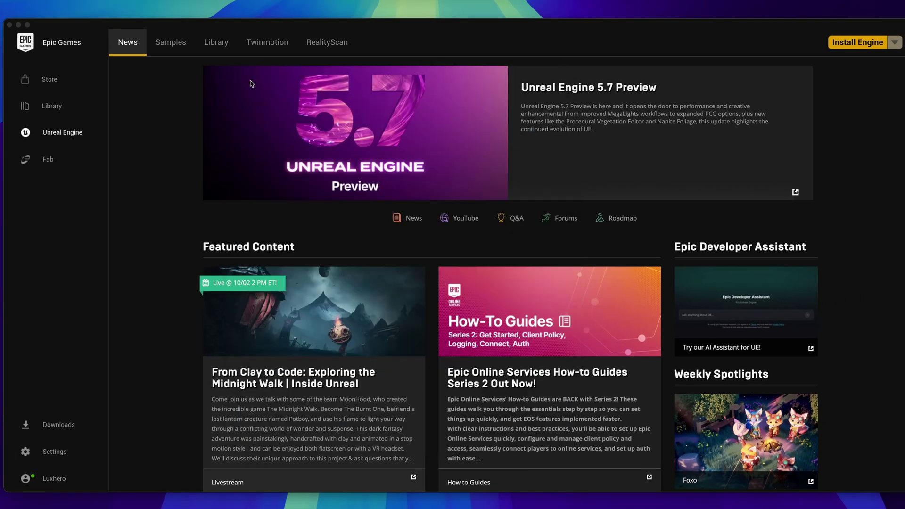
{"action": "left_click", "coordinate": [63, 108]}
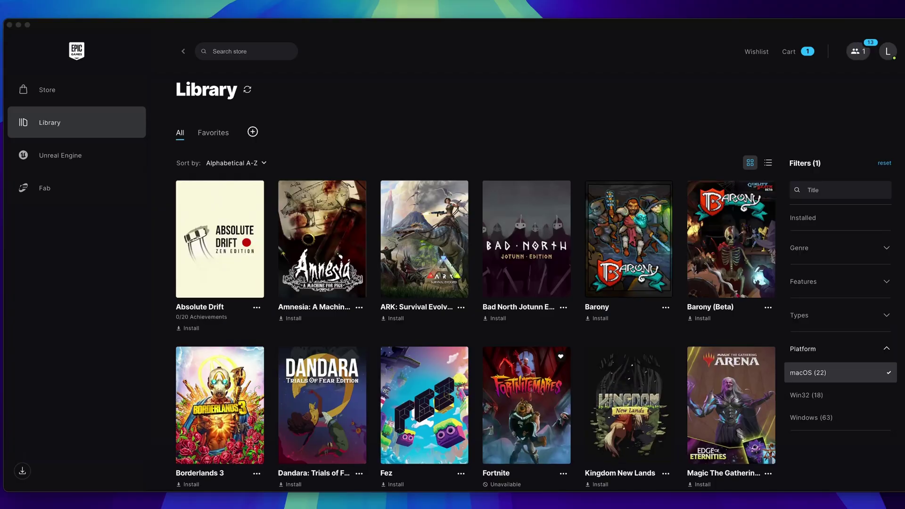
{"action": "left_click", "coordinate": [885, 350]}
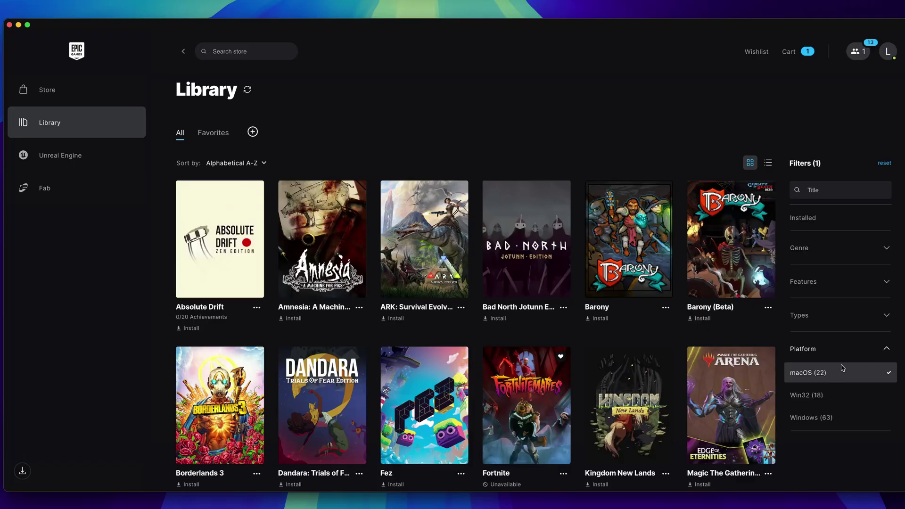
{"action": "left_click", "coordinate": [828, 373]}
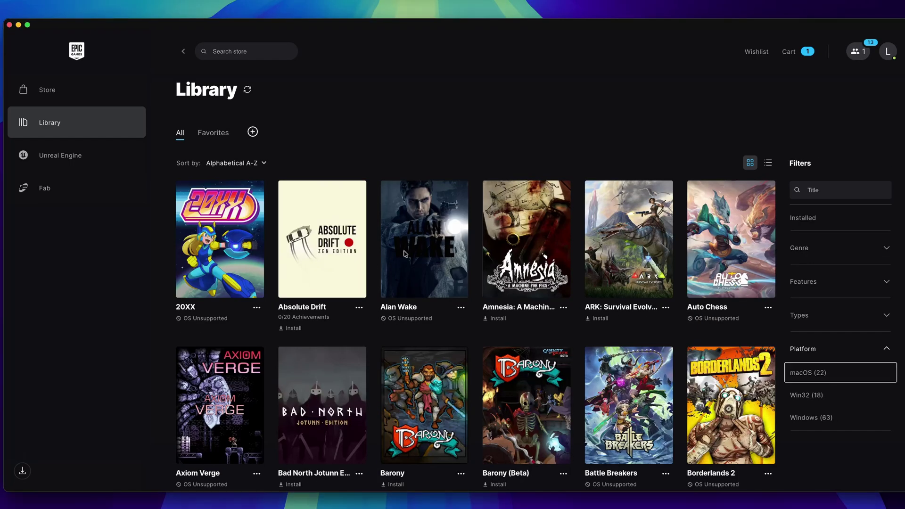
{"action": "left_click", "coordinate": [318, 260]}
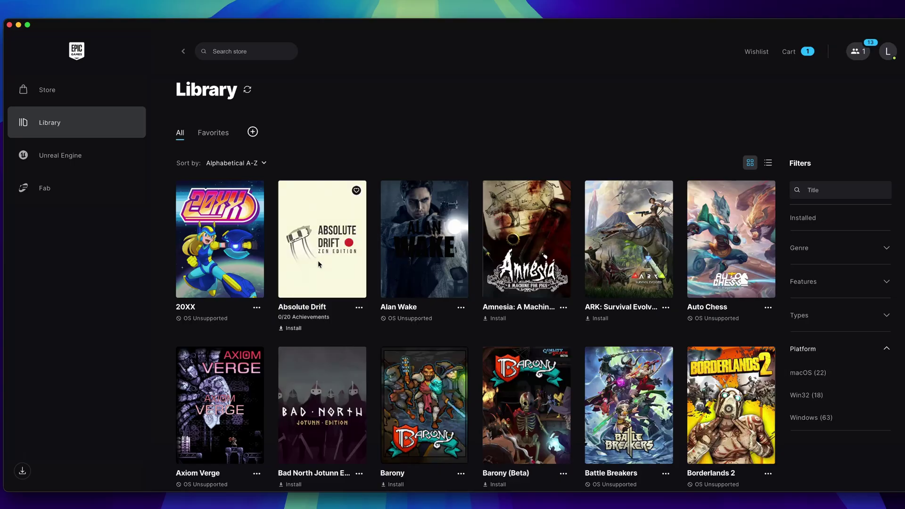